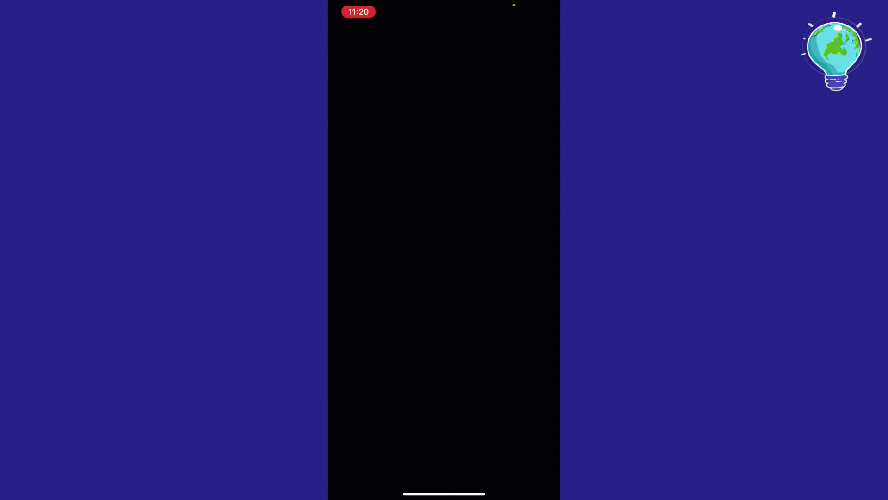
Step: Launch CapCut, decline the paste request, and scroll down to the older projects
left_click(444, 270)
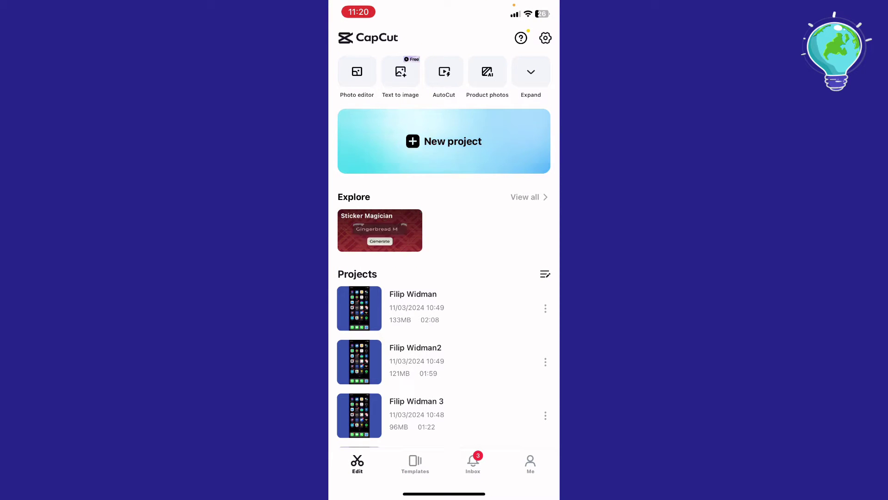
scroll(445, 278, "down", 15)
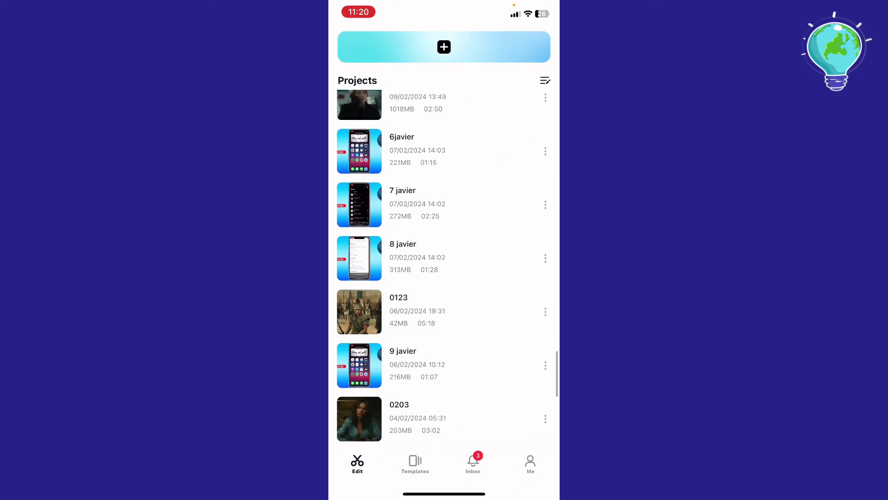
scroll(447, 269, "down", 10)
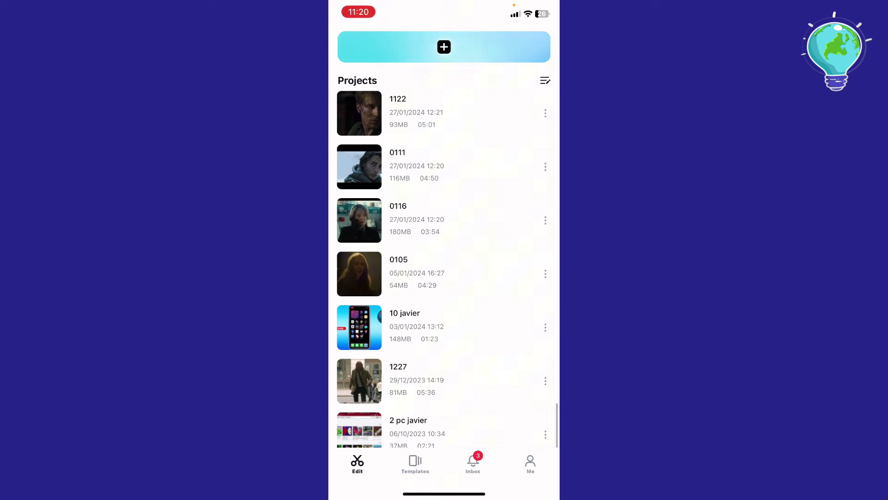
Step: Open project 0111 and select its video clip at the five-second mark
left_click(416, 166)
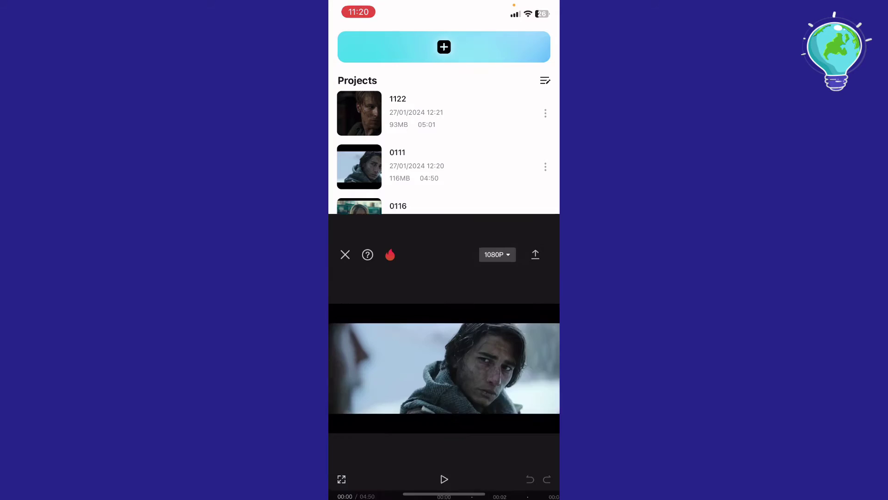
scroll(444, 344, "right", 3)
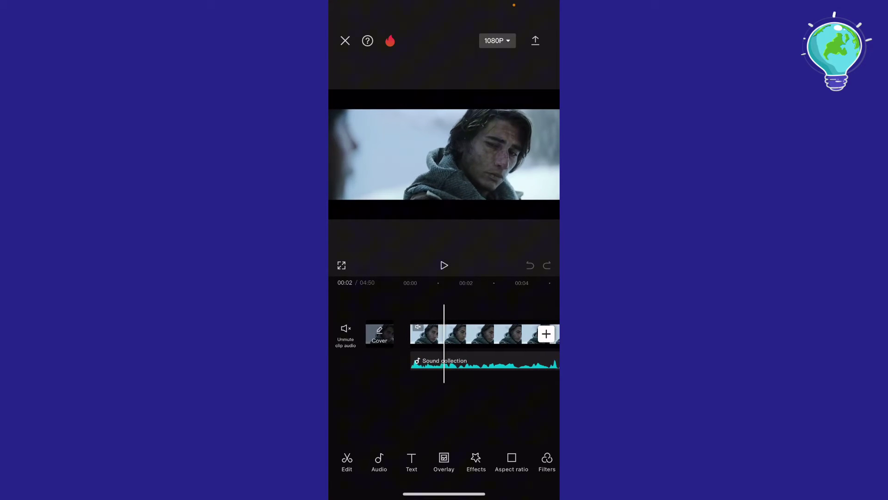
scroll(445, 344, "right", 1)
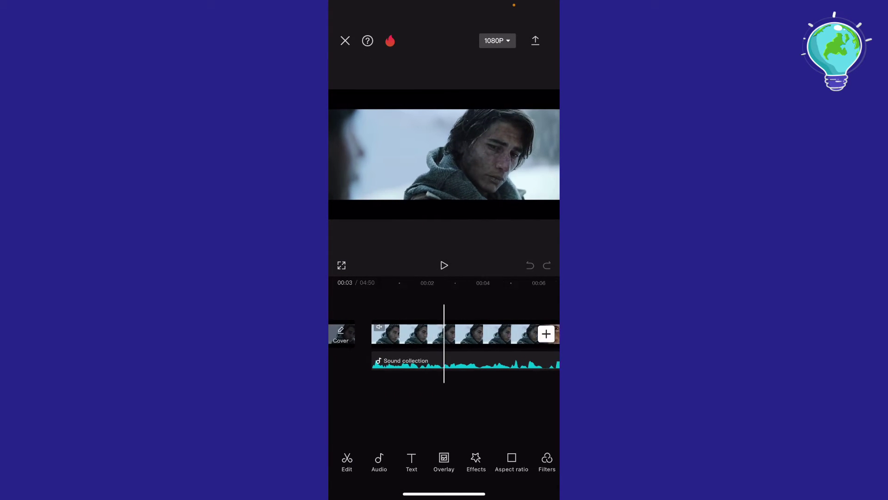
scroll(444, 343, "left", 2)
scroll(444, 344, "right", 3)
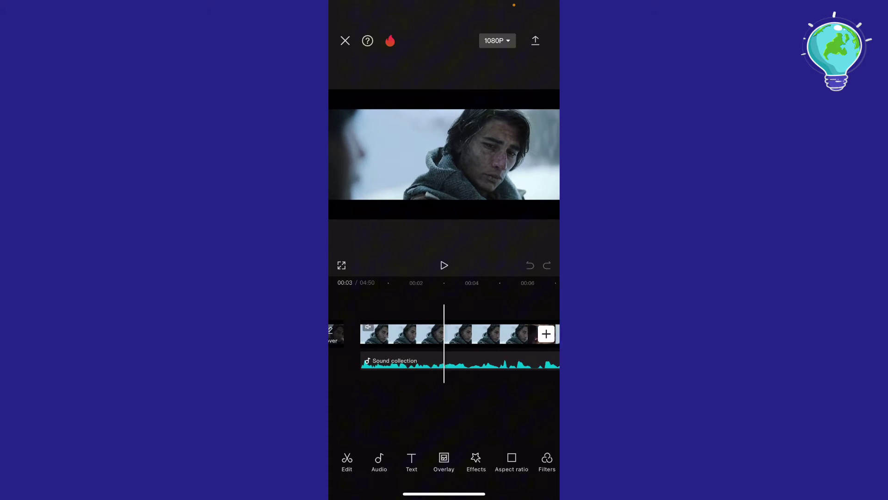
scroll(444, 344, "right", 2)
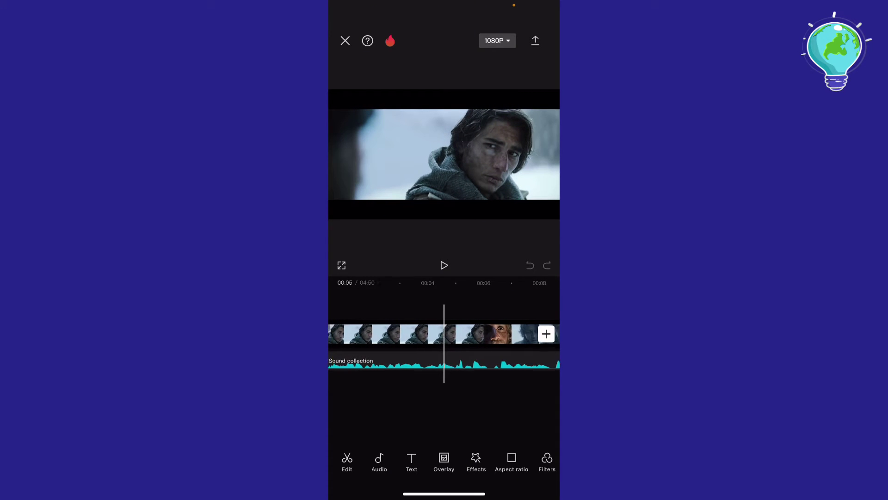
scroll(445, 343, "right", 2)
scroll(444, 344, "left", 3)
scroll(444, 344, "right", 1)
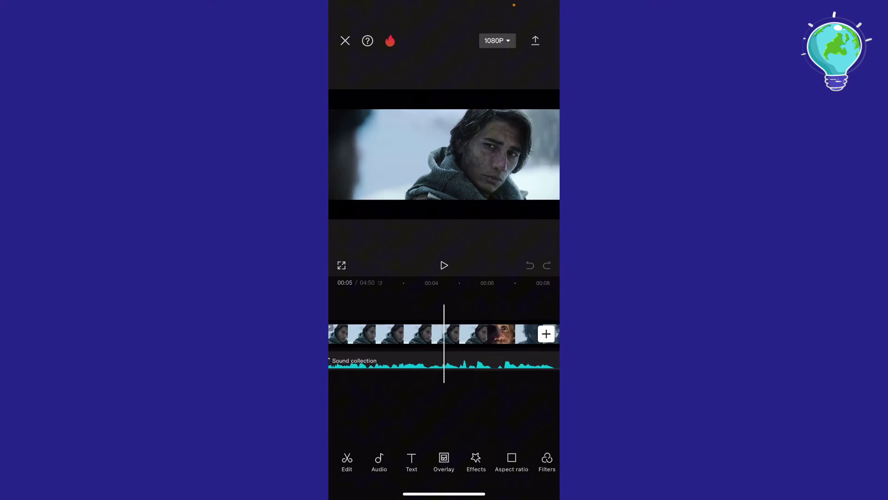
scroll(444, 343, "right", 1)
left_click(389, 334)
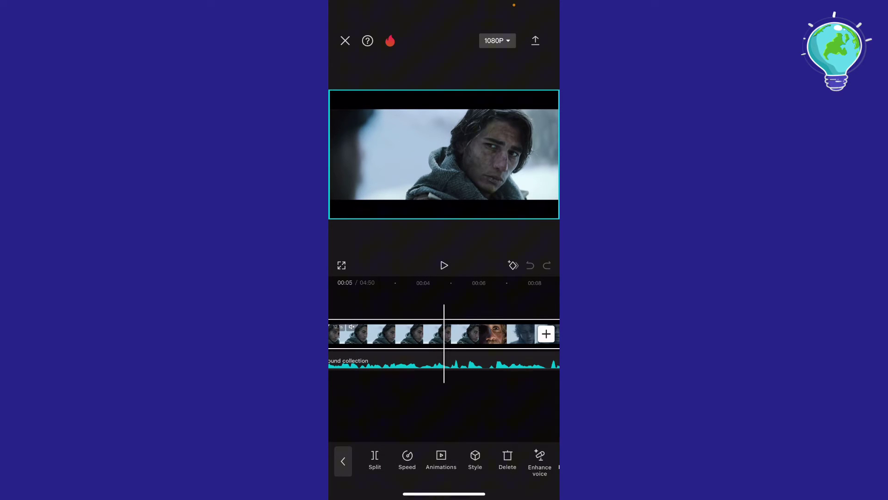
scroll(444, 461, "right", 5)
scroll(445, 462, "right", 5)
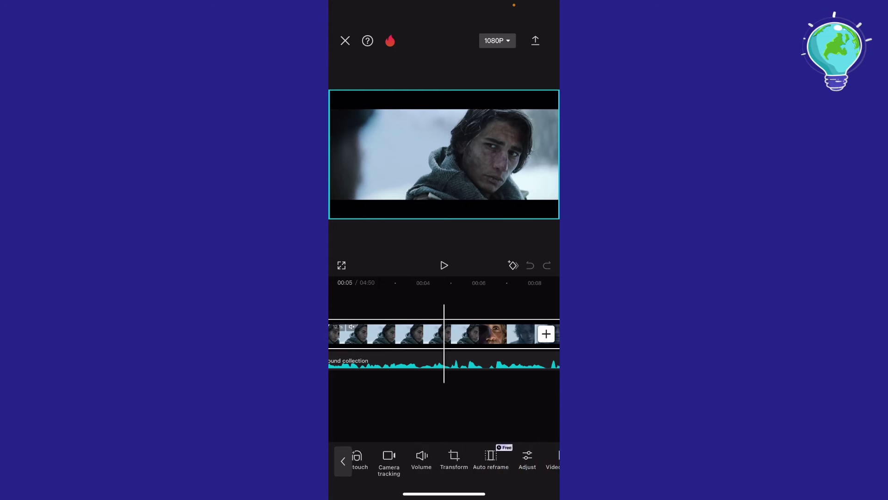
scroll(444, 462, "right", 3)
scroll(444, 462, "right", 3)
scroll(444, 461, "right", 3)
scroll(445, 461, "right", 3)
scroll(445, 462, "left", 3)
scroll(444, 461, "right", 3)
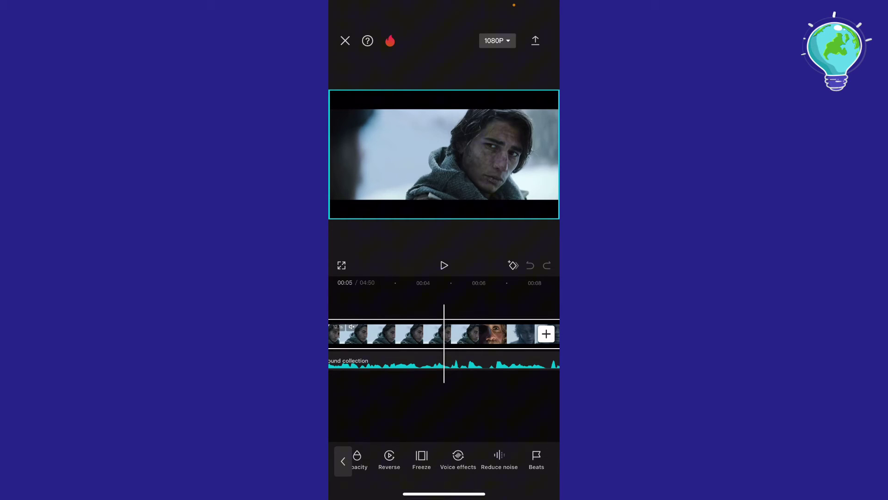
Step: Add a 3-second freeze frame at 00:05, deselect it, then reselect the freeze segment
left_click(421, 460)
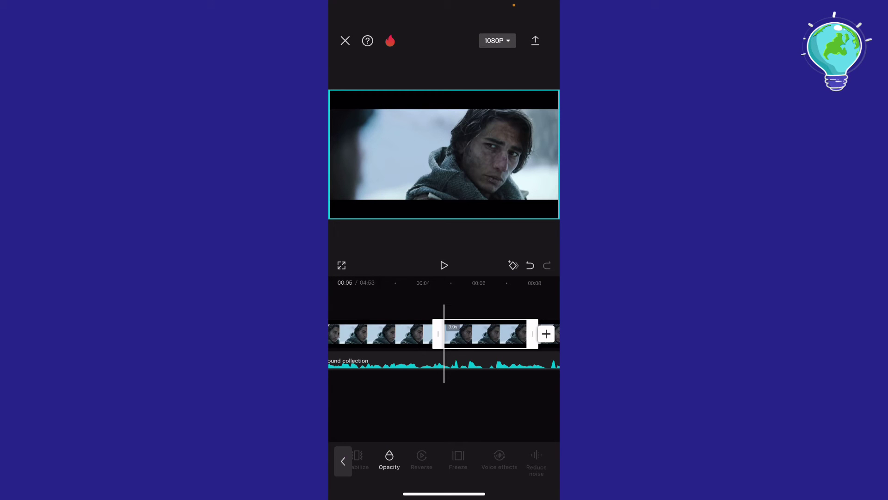
left_click(344, 459)
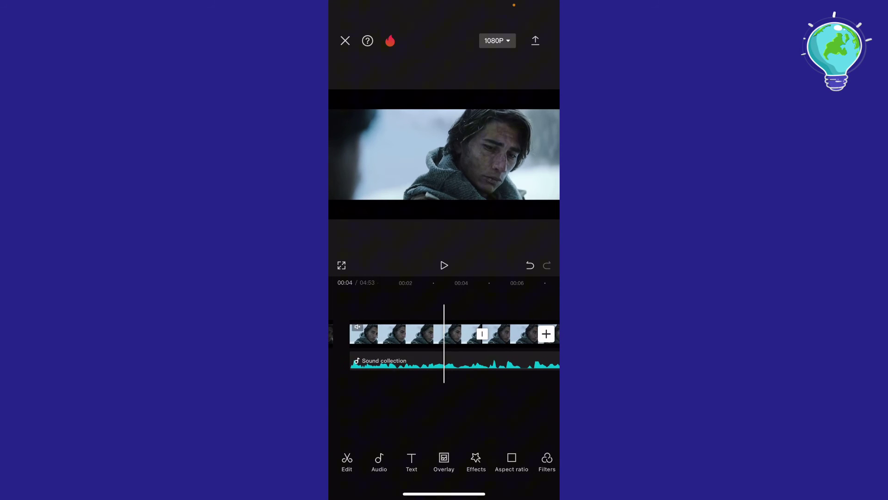
scroll(444, 333, "right", 2)
scroll(444, 333, "right", 3)
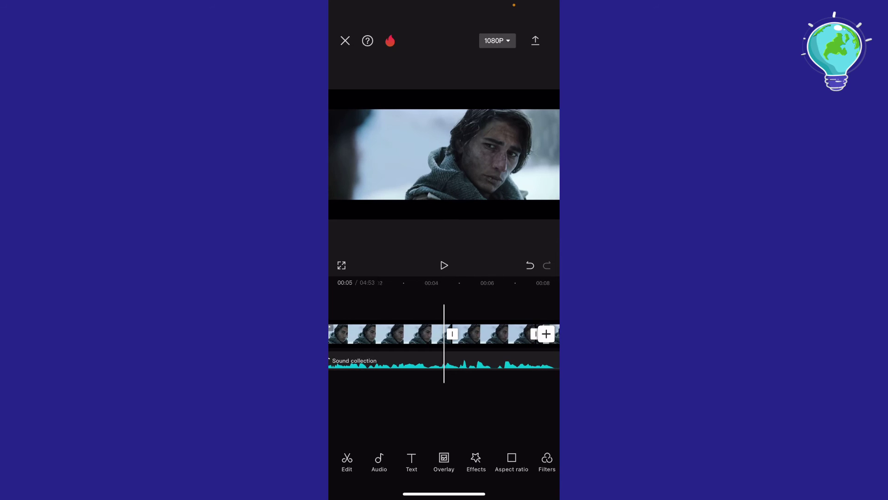
scroll(444, 334, "right", 3)
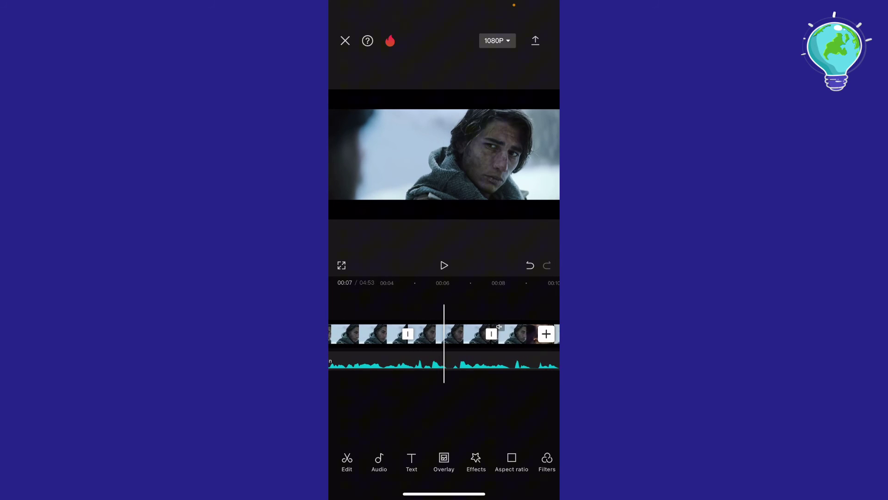
left_click(417, 334)
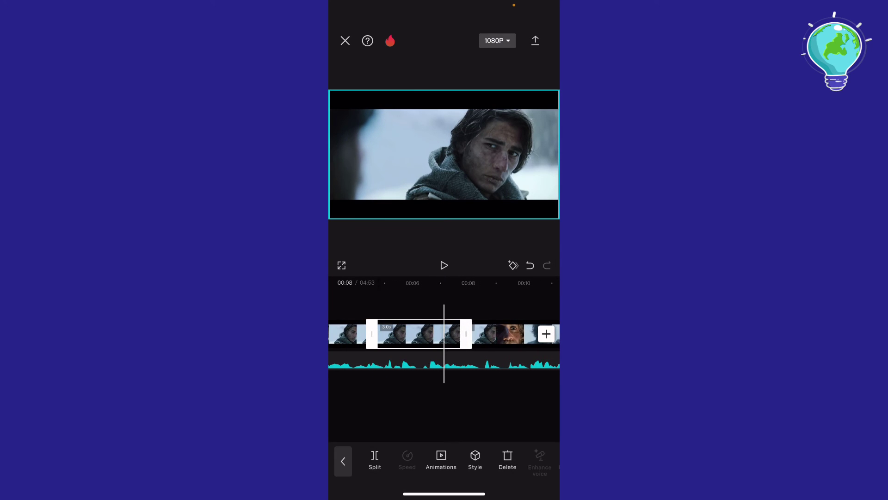
Step: Extend the freeze frame to 3.1 seconds (project 04:54) and deselect it
mouse_move(464, 334)
left_mouse_down()
mouse_move(450, 334)
mouse_move(478, 334)
left_mouse_up()
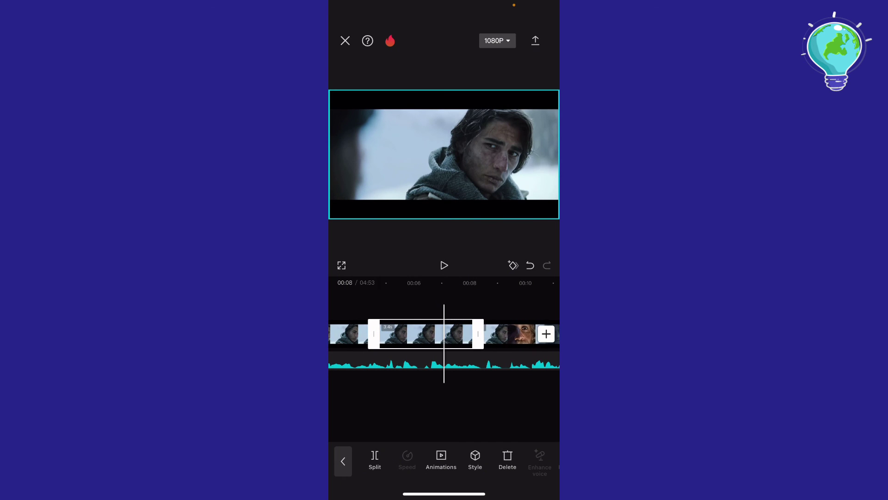
left_click(342, 461)
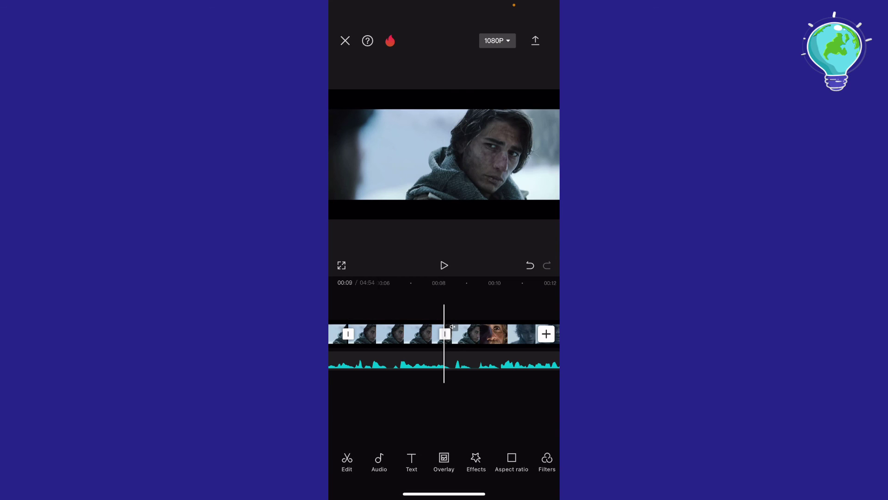